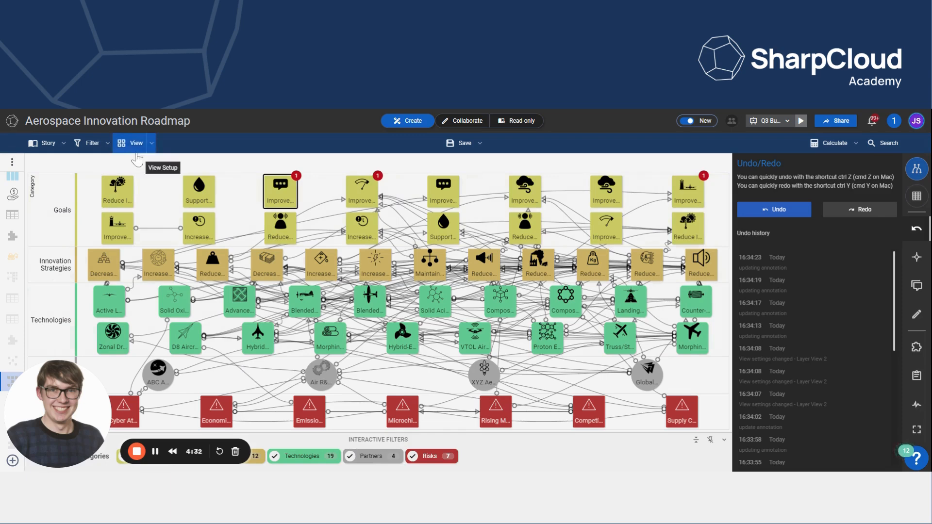
- Open the view's interactive filter label configuration and add the Availability list attribute as a filter
{"action": "left_click", "coordinate": [152, 143]}
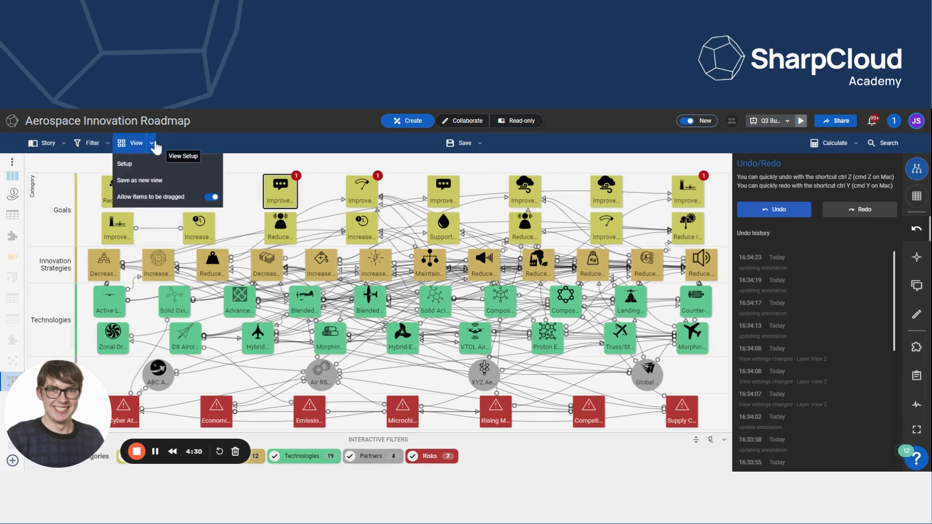
{"action": "left_click", "coordinate": [132, 144]}
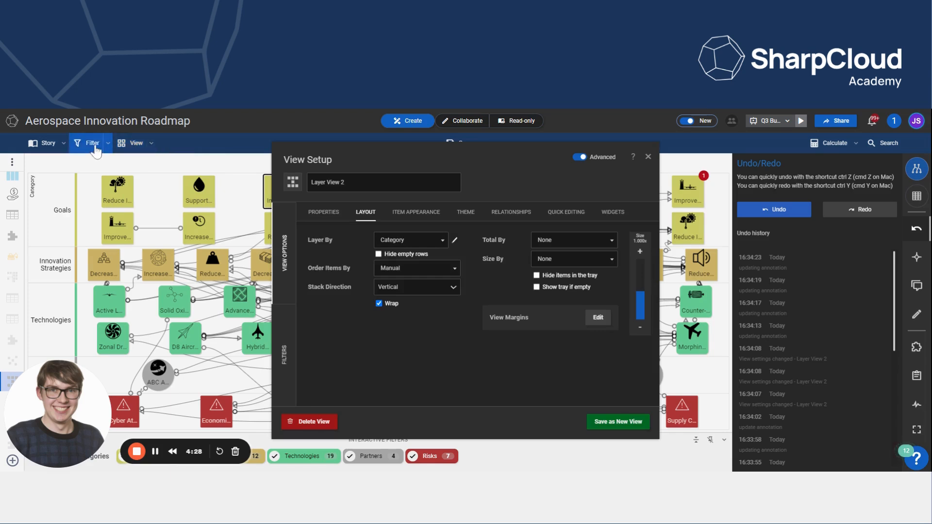
{"action": "left_click", "coordinate": [286, 358]}
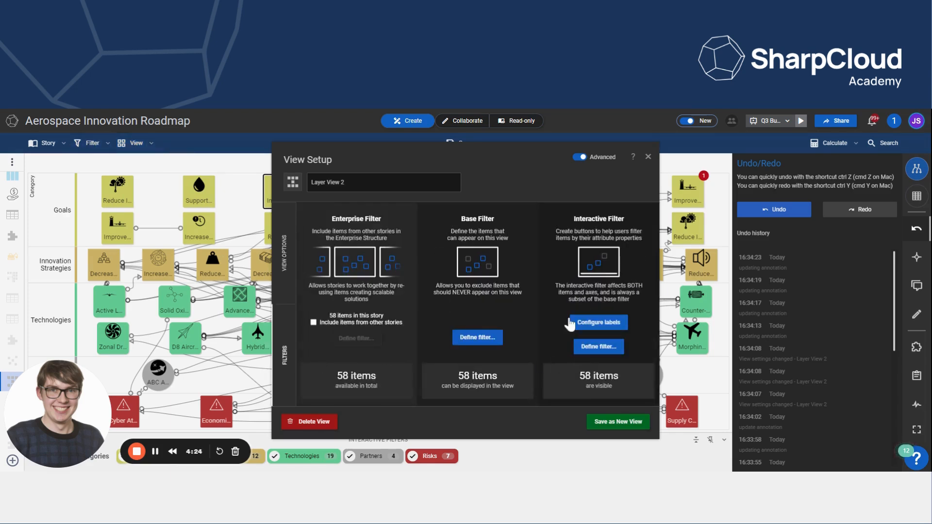
{"action": "left_click", "coordinate": [599, 323]}
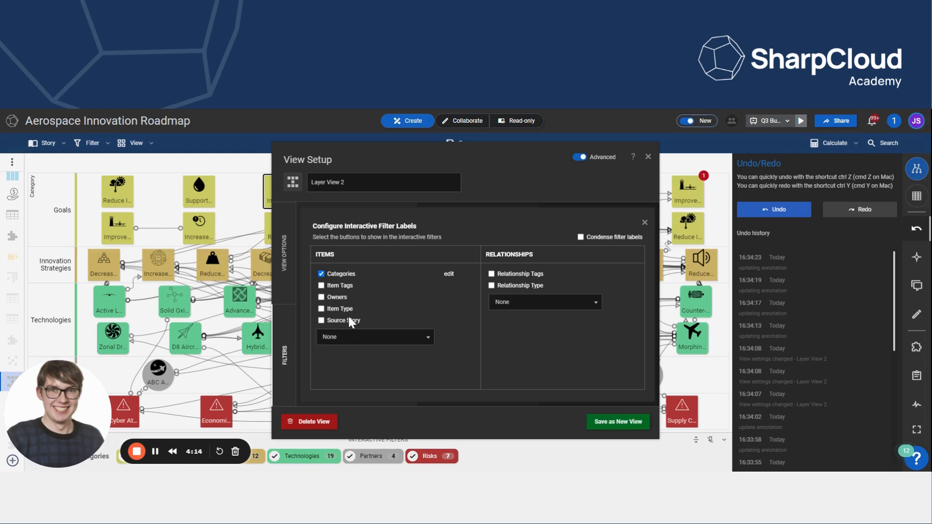
{"action": "left_click", "coordinate": [428, 340]}
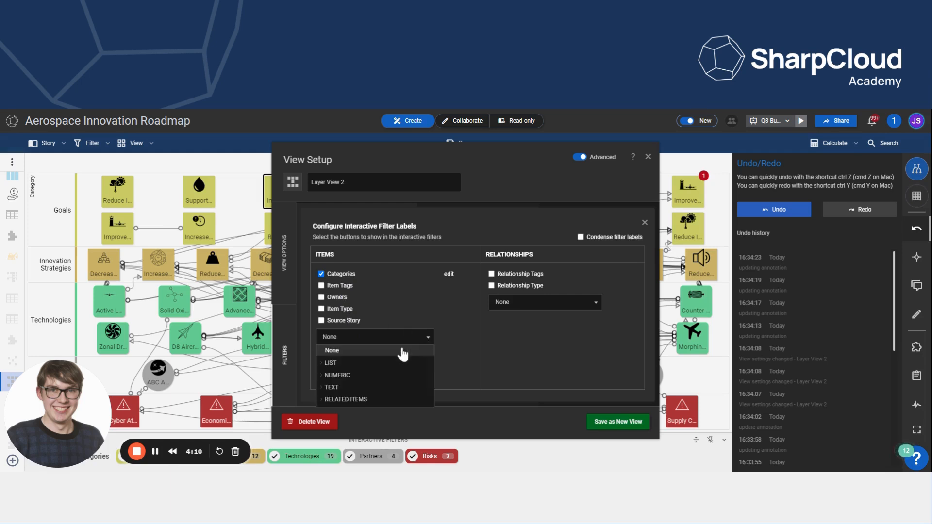
{"action": "left_click", "coordinate": [378, 368]}
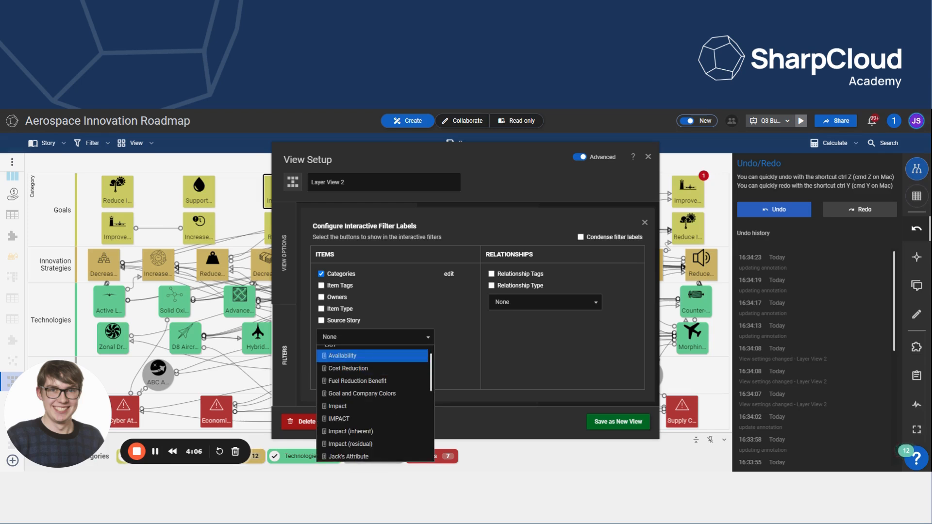
{"action": "left_click", "coordinate": [370, 357]}
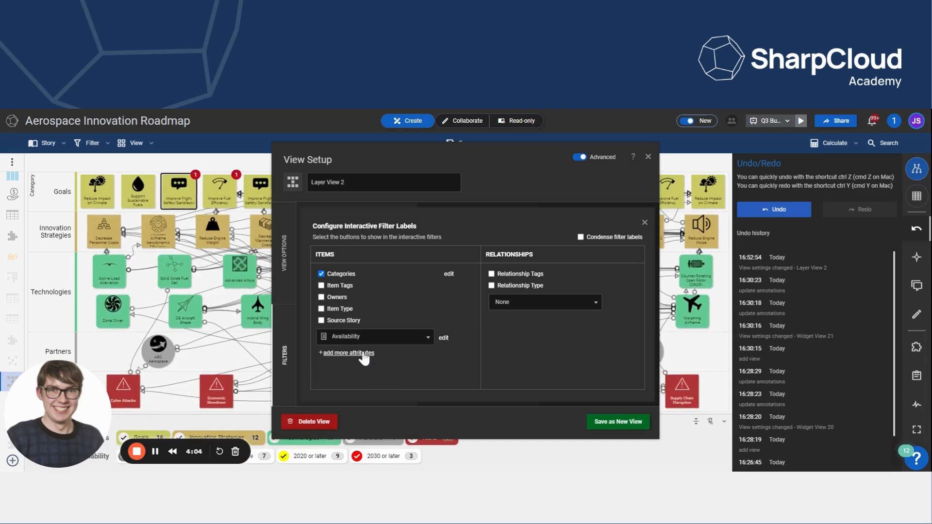
- Add Cost Reduction as a second list attribute in the interactive filter labels
{"action": "left_click", "coordinate": [364, 355]}
{"action": "left_click", "coordinate": [427, 358]}
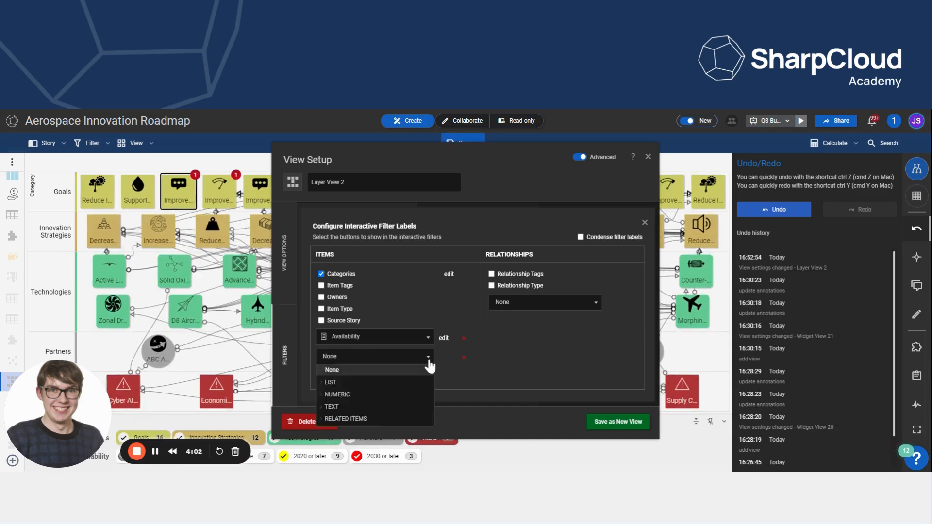
{"action": "left_click", "coordinate": [340, 383]}
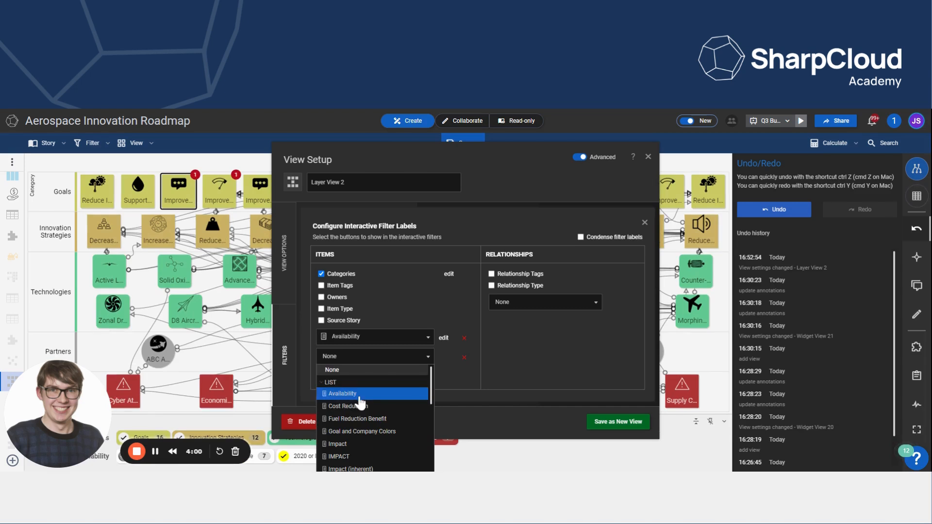
{"action": "left_click", "coordinate": [362, 406]}
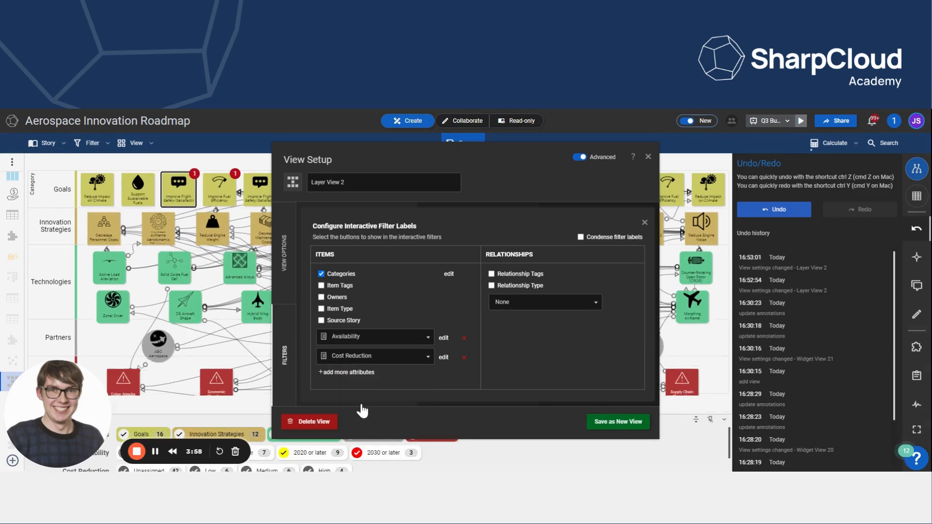
- Add the related Goals items as a third interactive filter attribute and close the view setup
{"action": "left_click", "coordinate": [348, 374]}
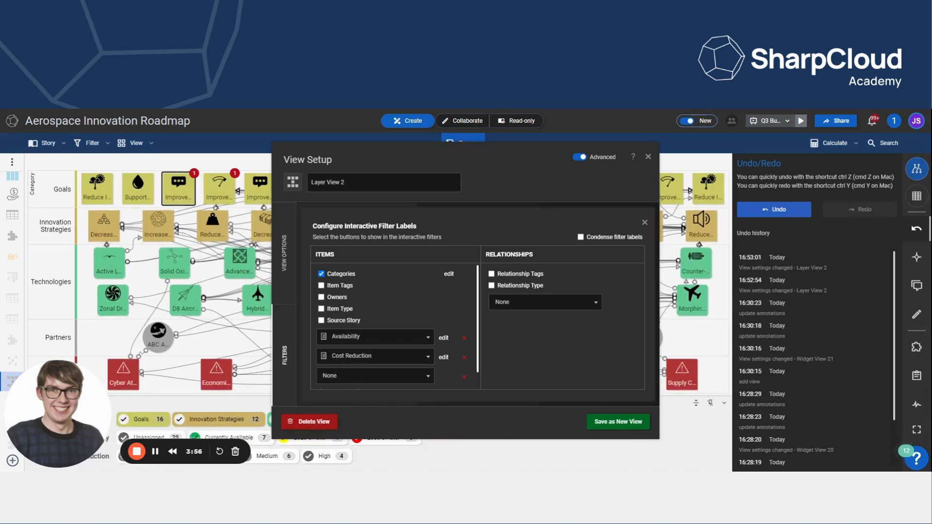
{"action": "scroll", "coordinate": [428, 363], "scroll_direction": "down", "scroll_amount": 1}
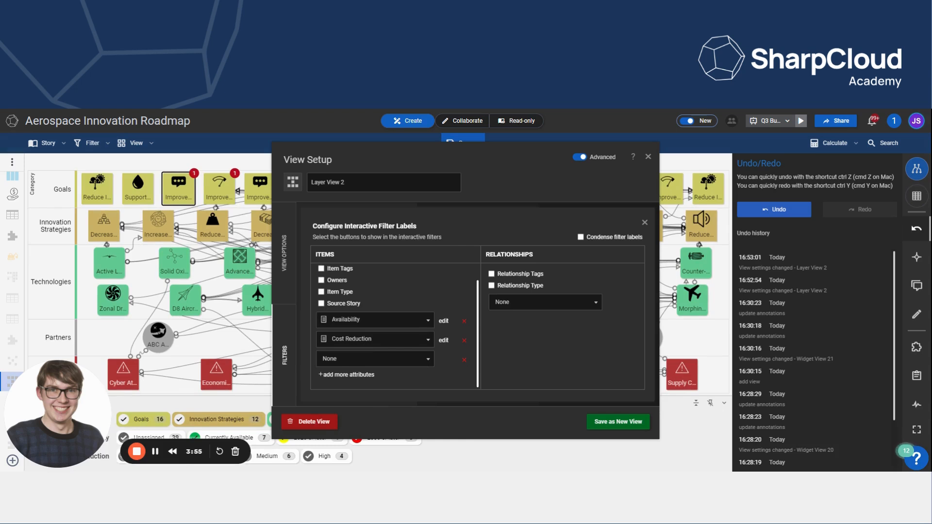
{"action": "left_click", "coordinate": [428, 364]}
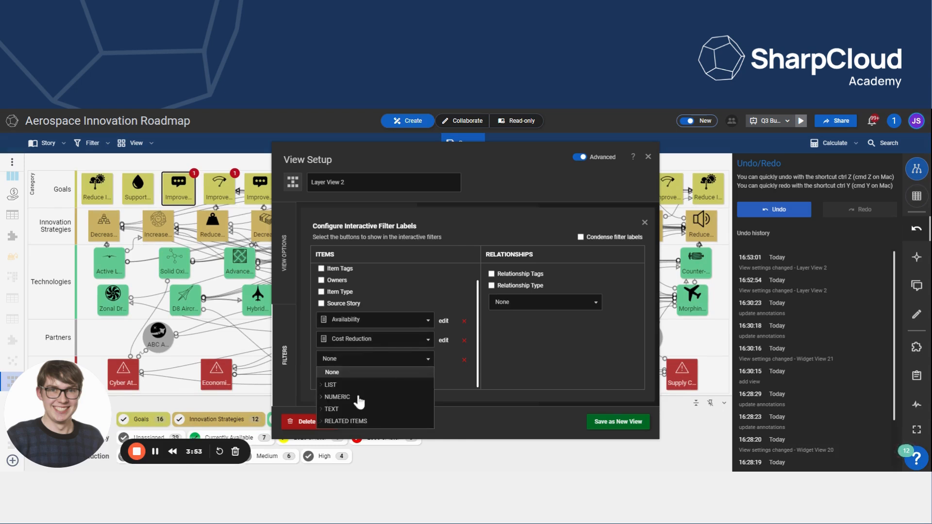
{"action": "left_click", "coordinate": [347, 423]}
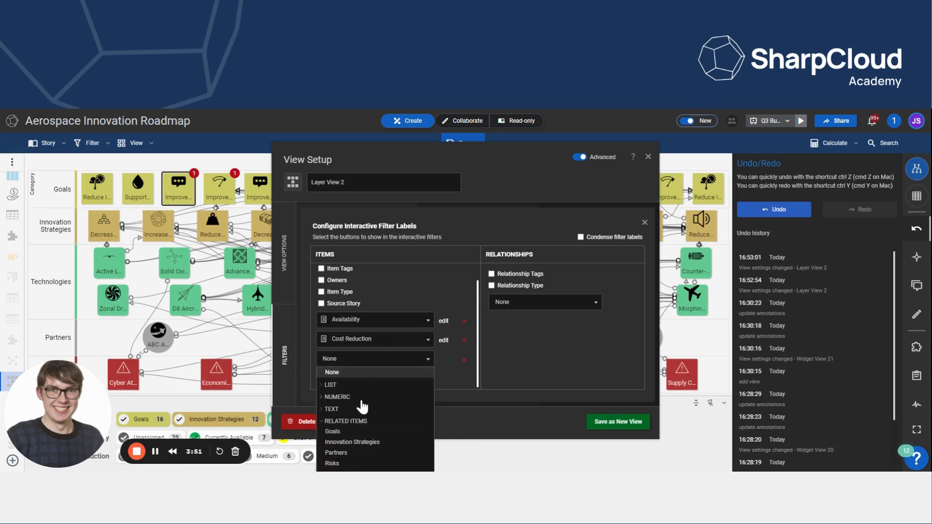
{"action": "left_click", "coordinate": [351, 432]}
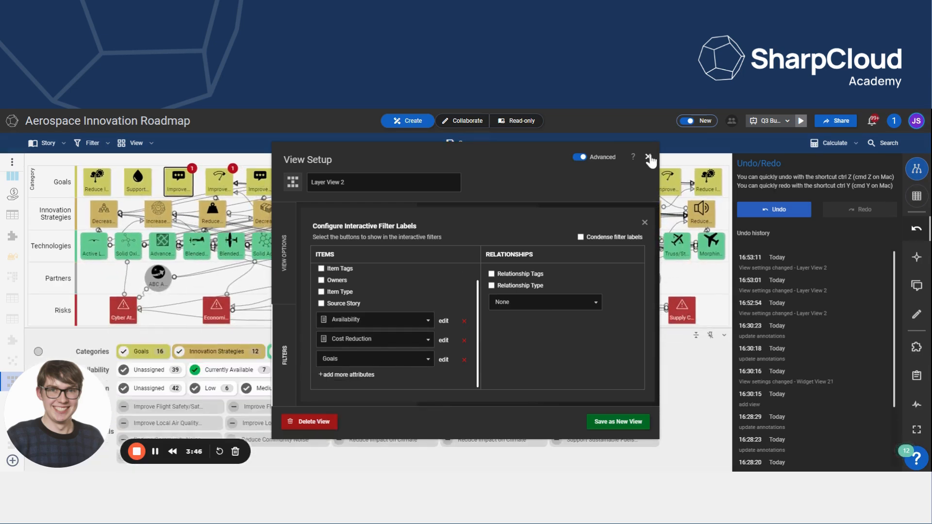
{"action": "left_click", "coordinate": [649, 157]}
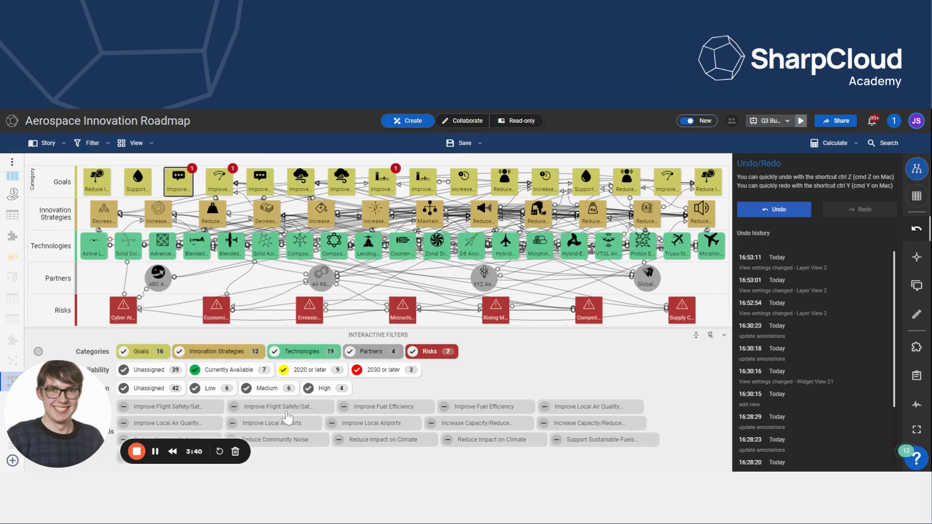
- Filter the view by the Improve Flight Safety/Satisfaction goal and preview the condensed filter dropdowns before expanding them again
{"action": "left_click", "coordinate": [287, 410]}
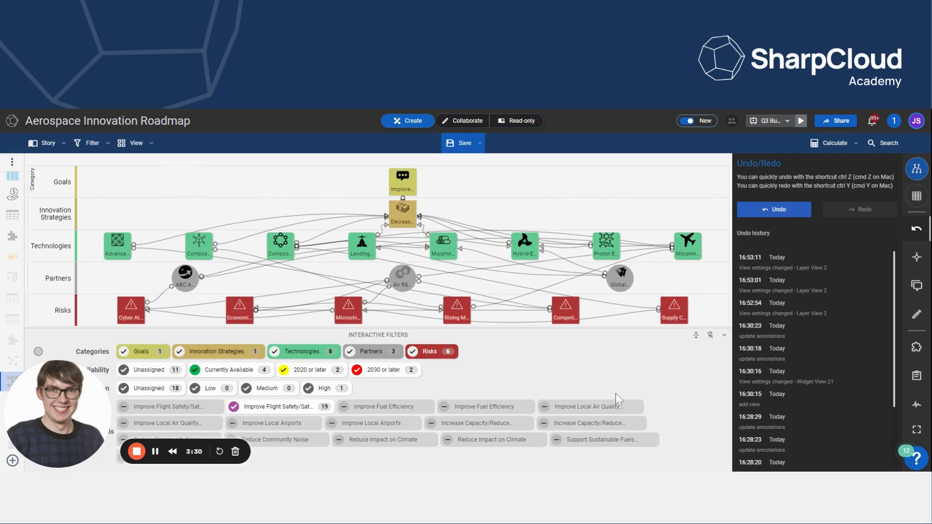
{"action": "left_click", "coordinate": [696, 337]}
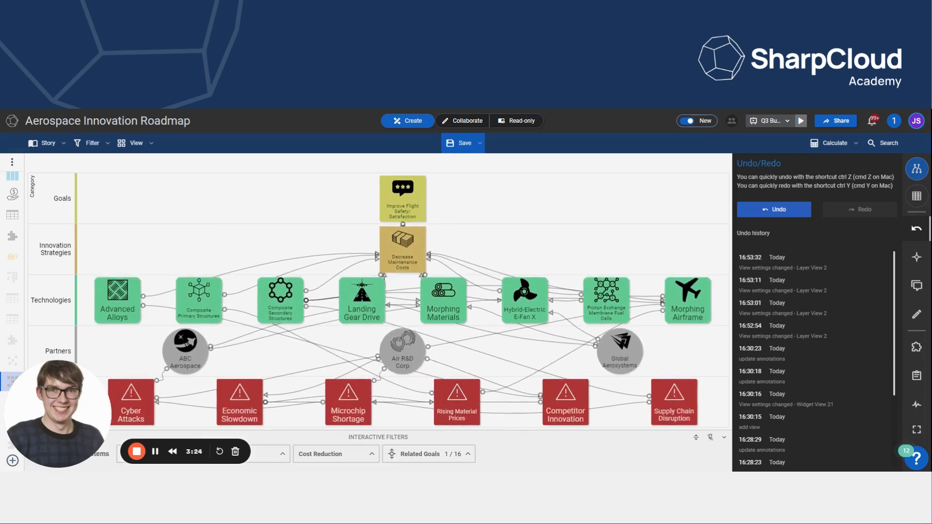
{"action": "left_click", "coordinate": [464, 459]}
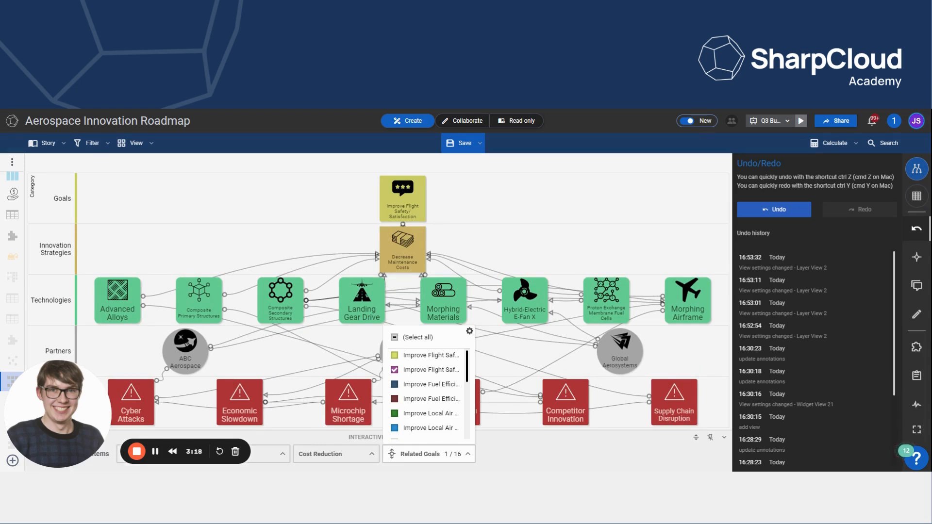
{"action": "left_click", "coordinate": [348, 462]}
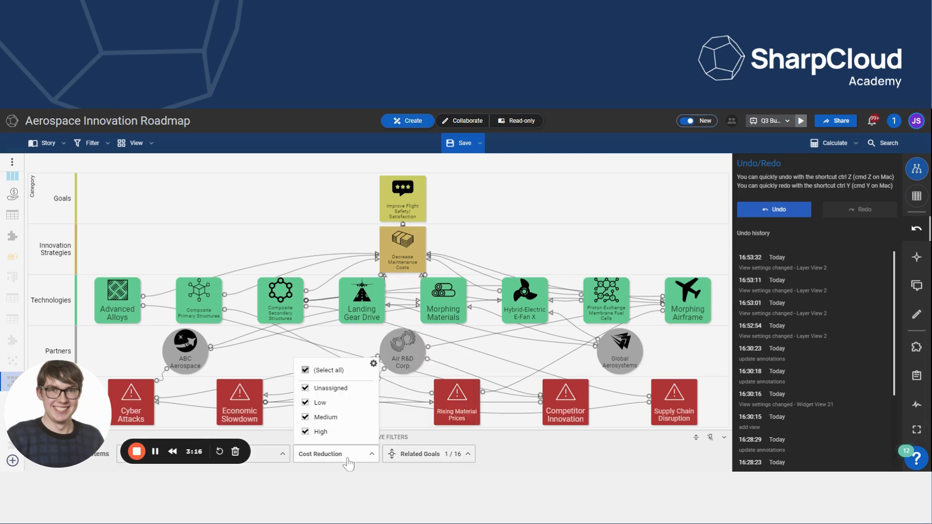
{"action": "left_click", "coordinate": [534, 457]}
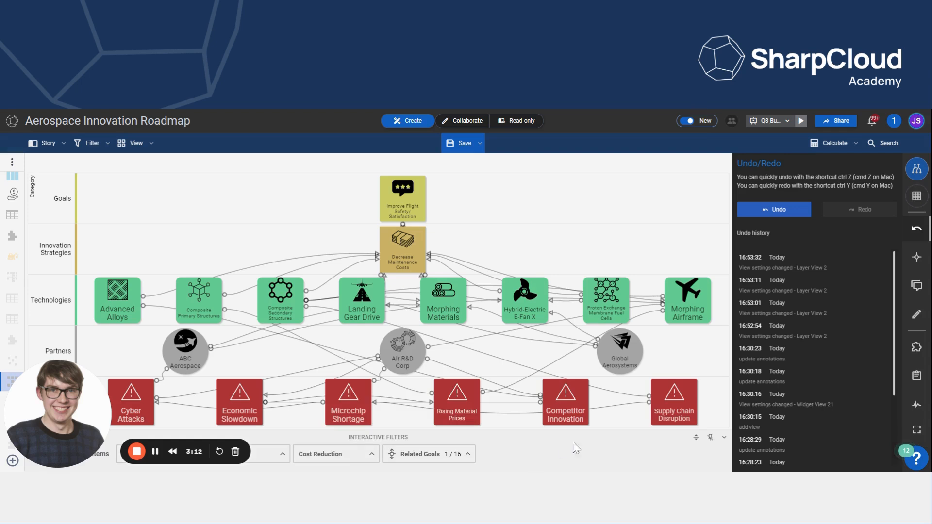
{"action": "left_click", "coordinate": [696, 439]}
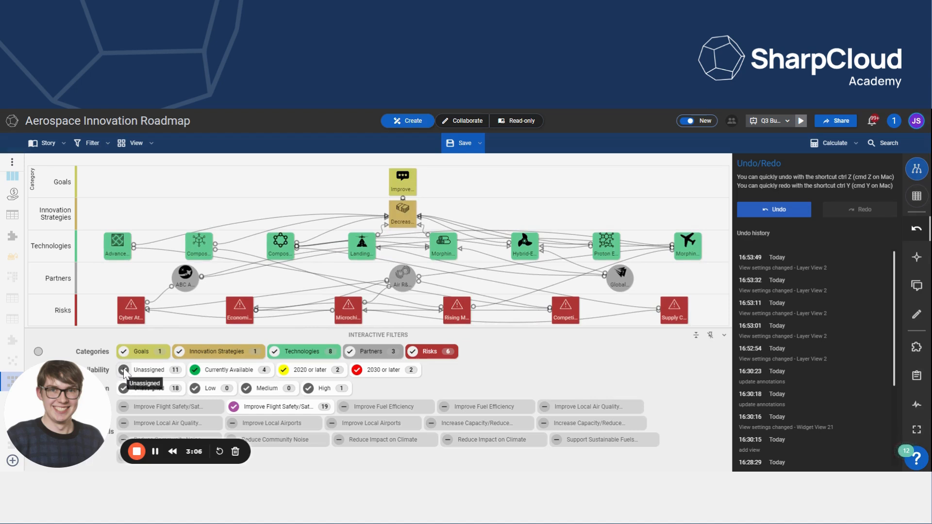
- Set the items' border colour to follow Availability in the view's item appearance settings
{"action": "left_click", "coordinate": [403, 215]}
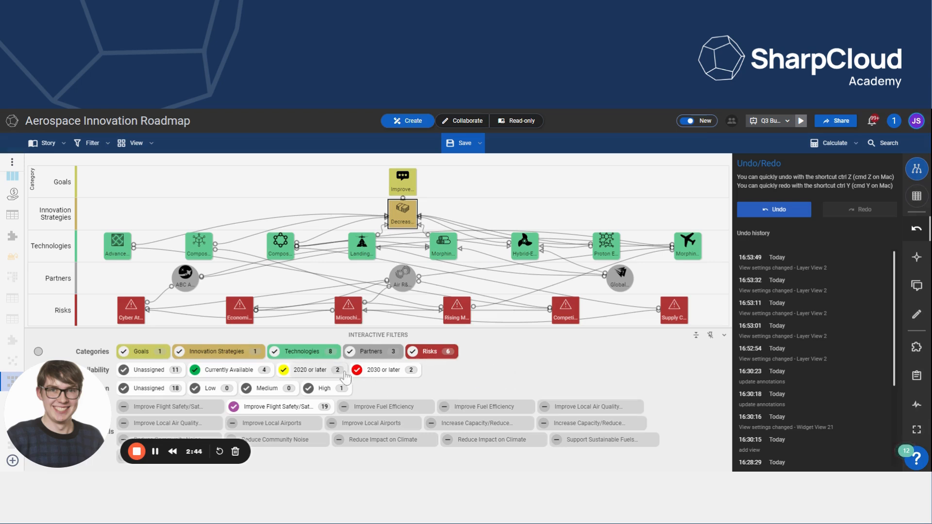
{"action": "left_click", "coordinate": [131, 146]}
{"action": "left_click", "coordinate": [428, 213]}
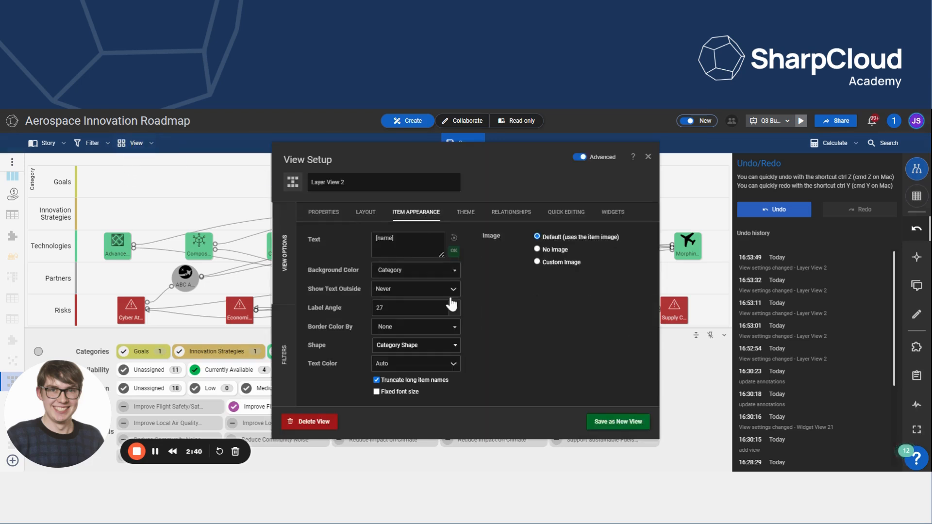
{"action": "left_click", "coordinate": [453, 328]}
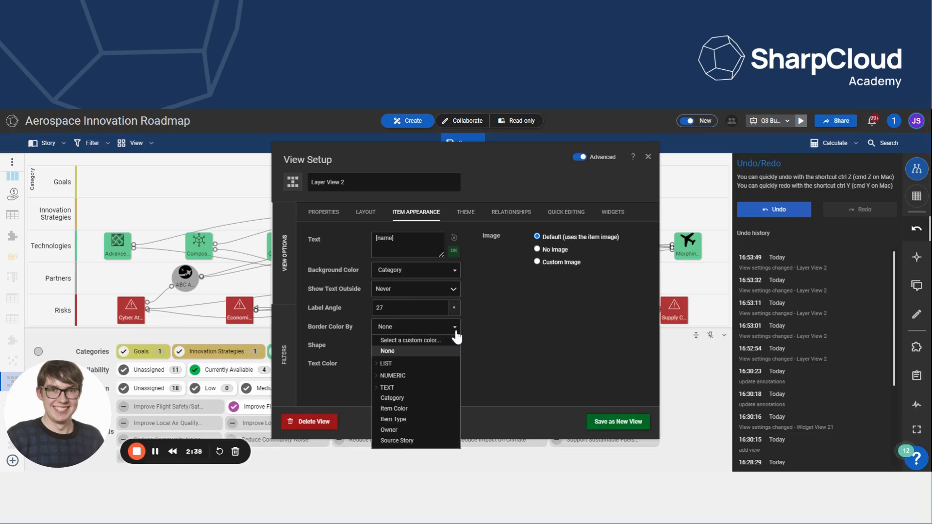
{"action": "left_click", "coordinate": [422, 369]}
{"action": "left_click", "coordinate": [419, 377]}
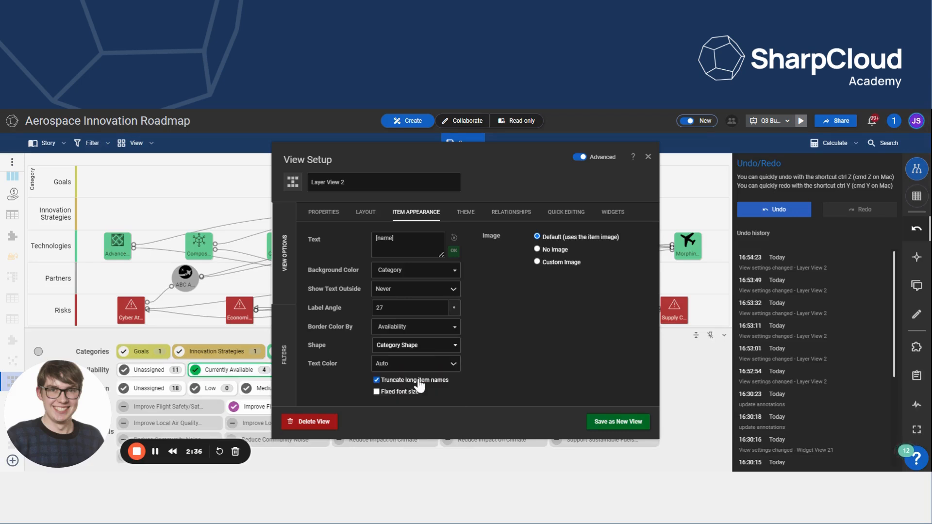
{"action": "left_click", "coordinate": [648, 157]}
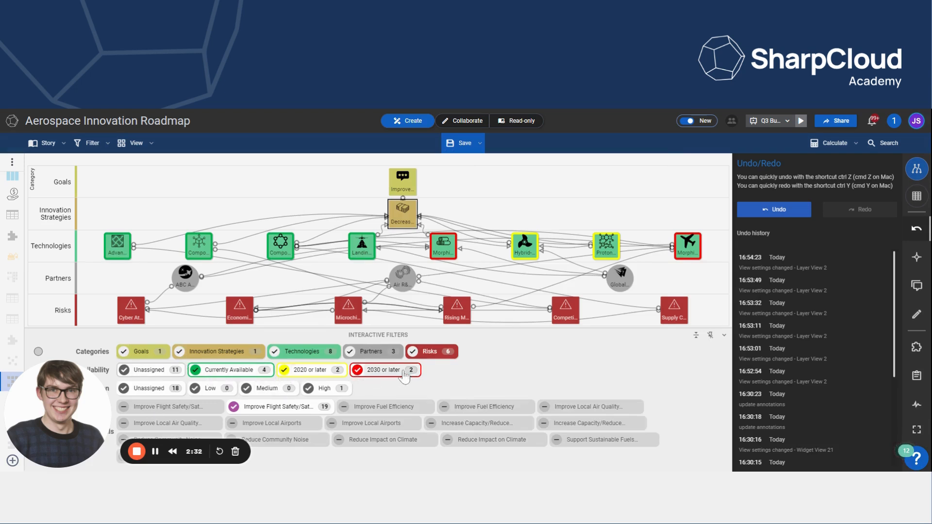
- Reset the items' border colour option to None in the item appearance settings
{"action": "left_click", "coordinate": [152, 144]}
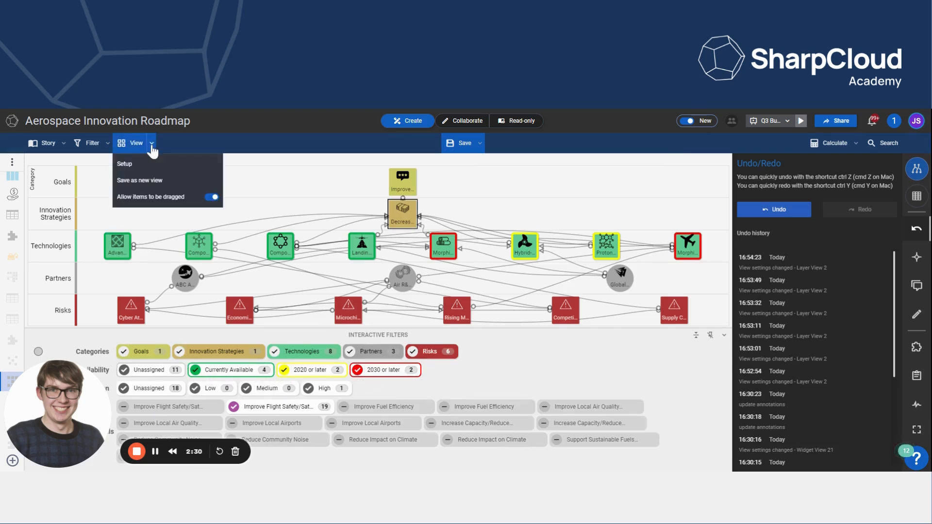
{"action": "left_click", "coordinate": [140, 167]}
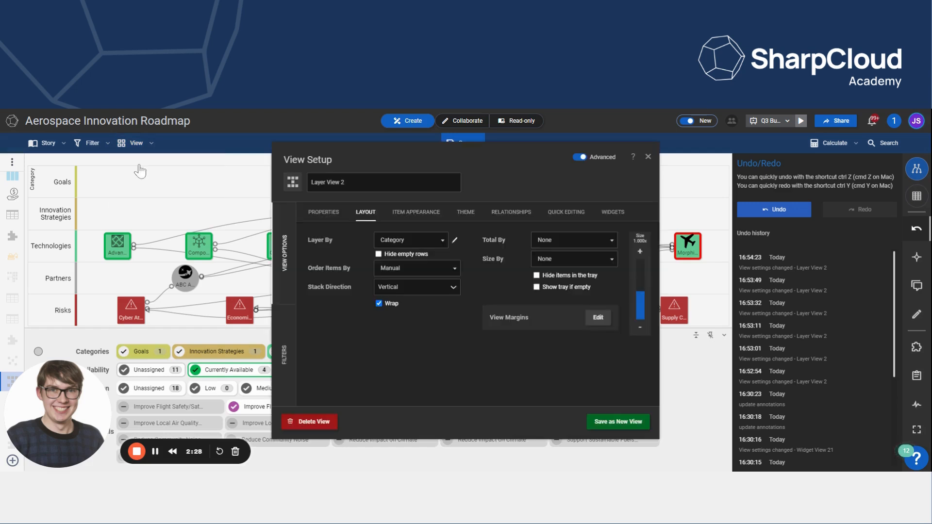
{"action": "left_click", "coordinate": [410, 215]}
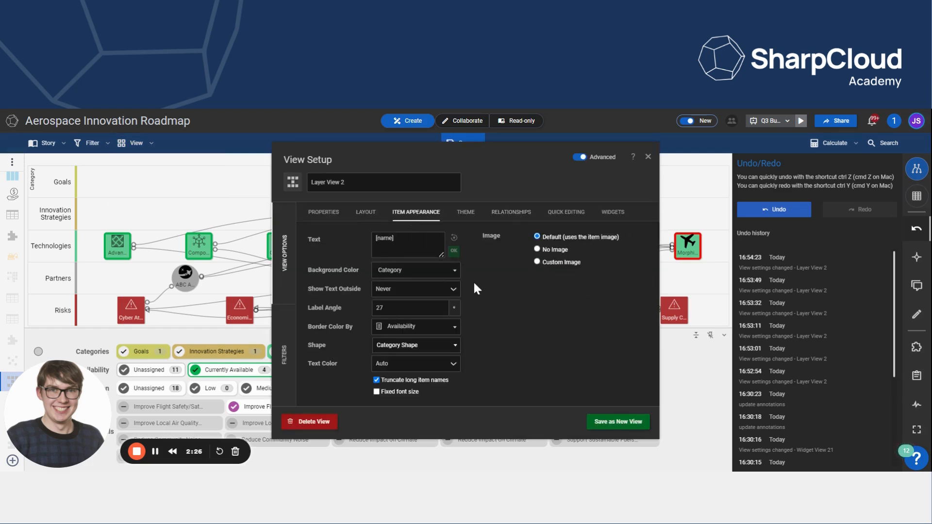
{"action": "left_click", "coordinate": [452, 327]}
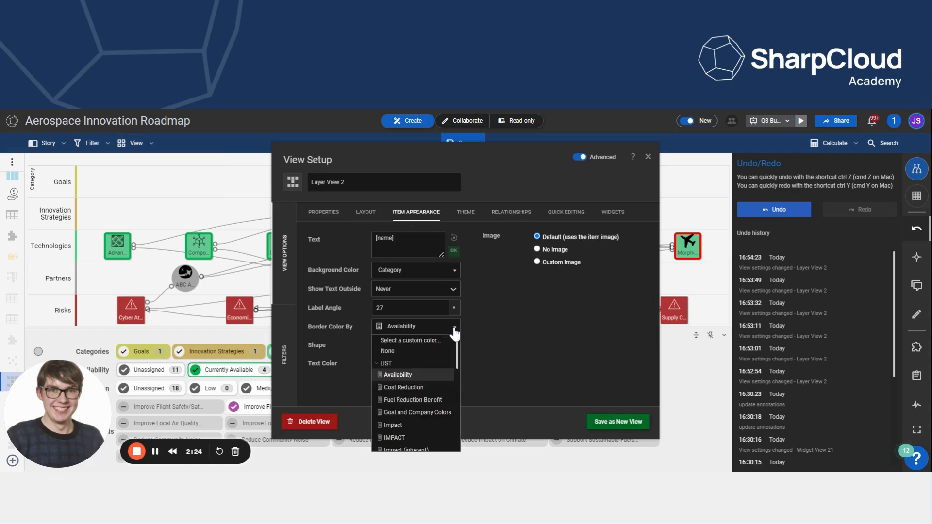
{"action": "left_click", "coordinate": [413, 351]}
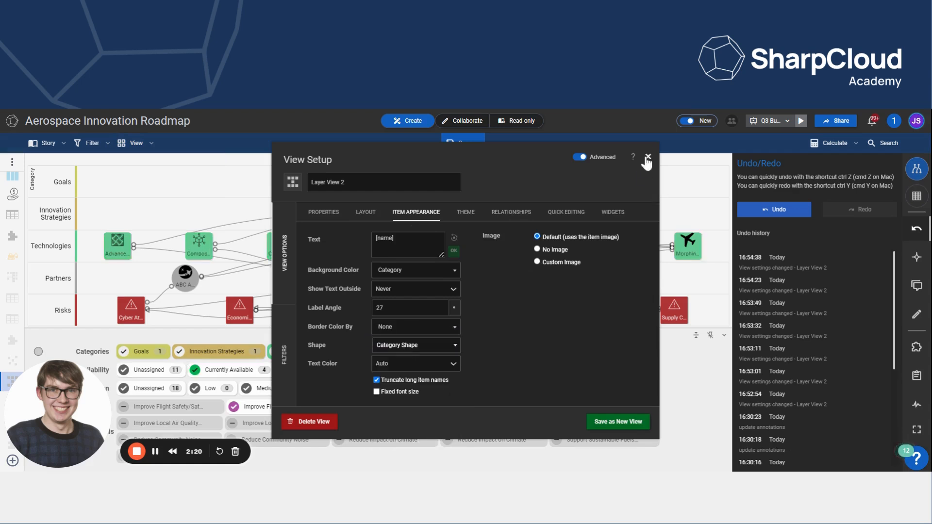
{"action": "left_click", "coordinate": [647, 157]}
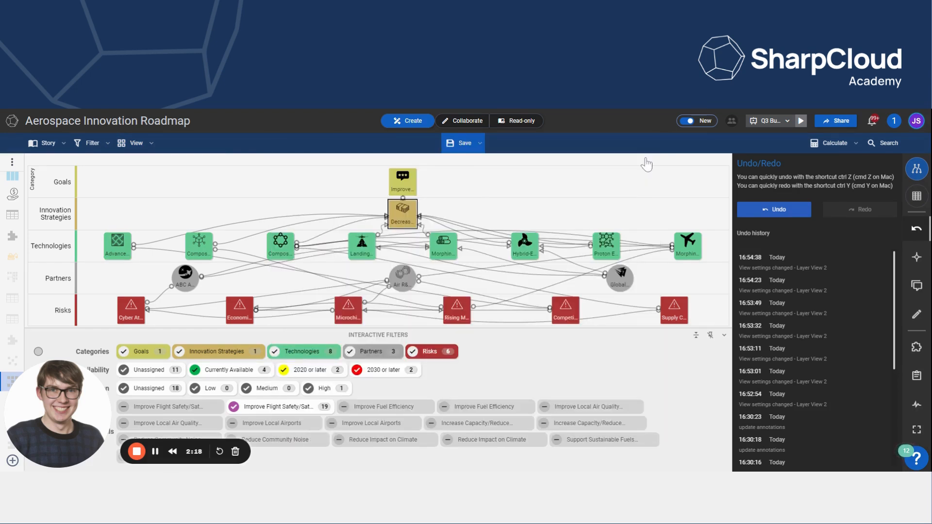
- Open the interactive filter definition to review the Availability filter options, then close the view setup
{"action": "left_click", "coordinate": [134, 144]}
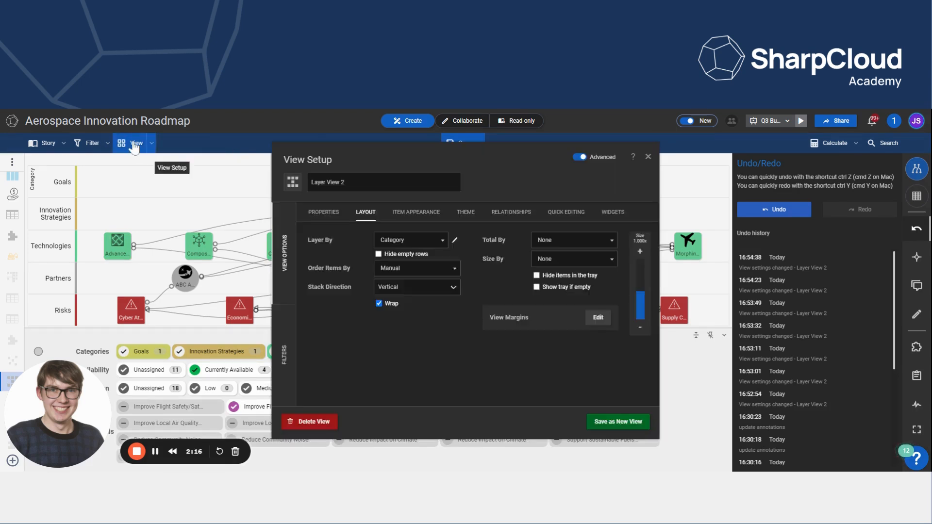
{"action": "left_click", "coordinate": [290, 336]}
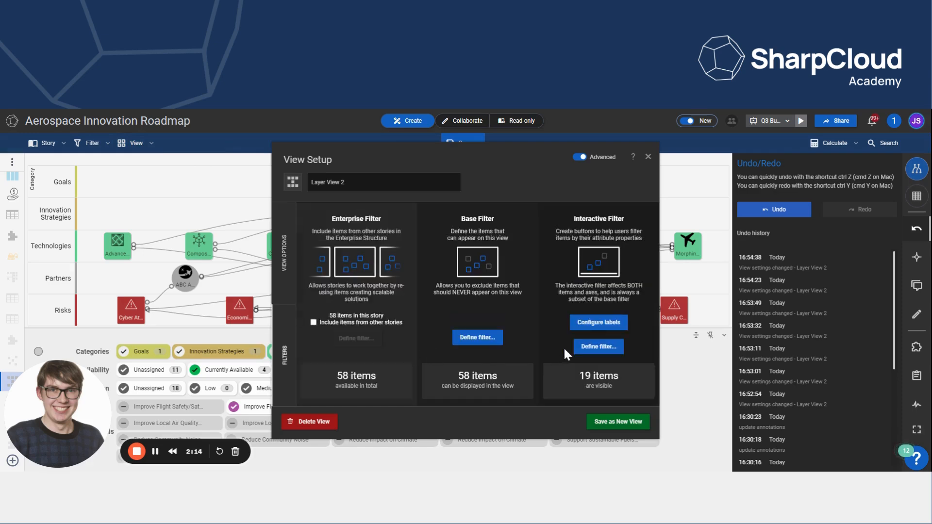
{"action": "left_click", "coordinate": [606, 348]}
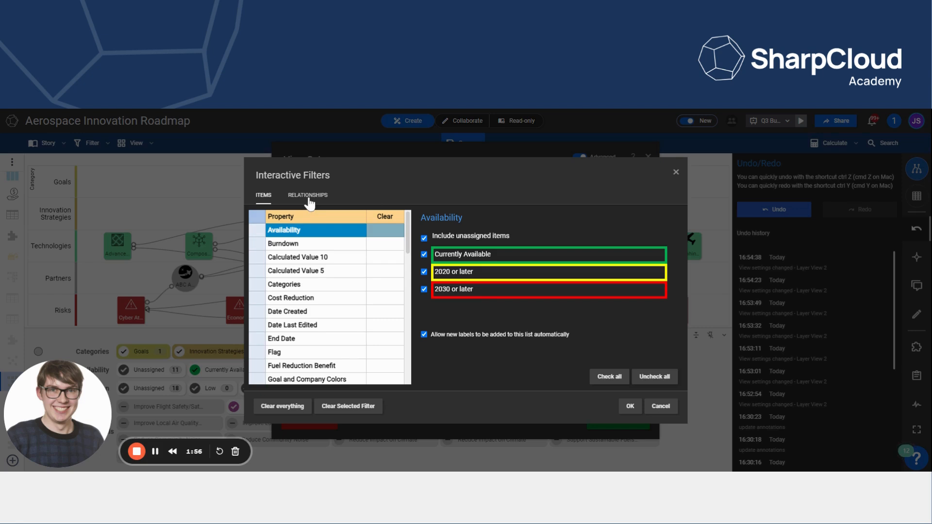
{"action": "left_click", "coordinate": [676, 173]}
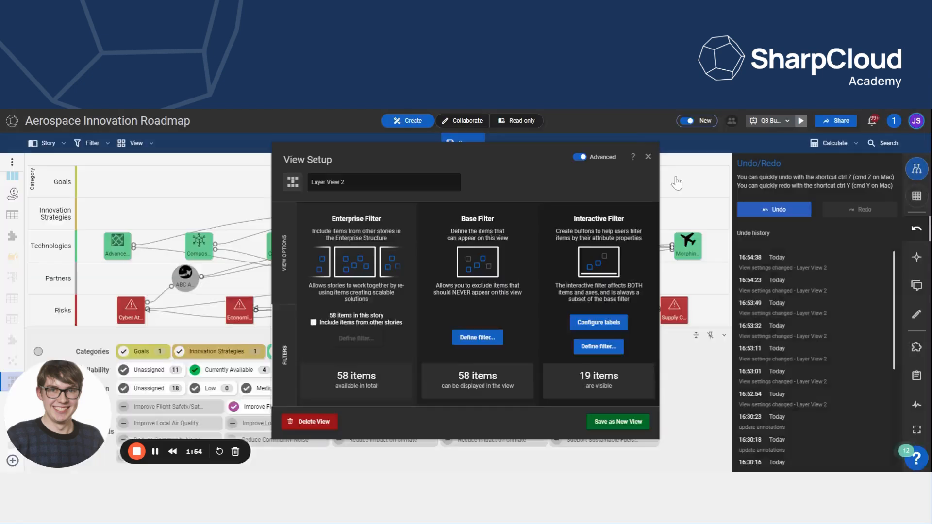
{"action": "left_click", "coordinate": [648, 158]}
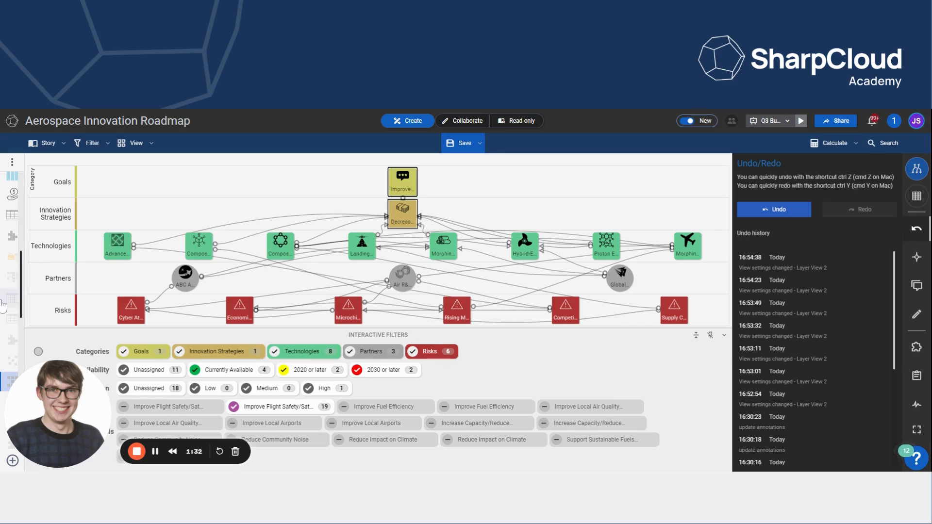
- Try to leave the view and dismiss the unsaved-changes prompt
{"action": "left_click", "coordinate": [2, 306]}
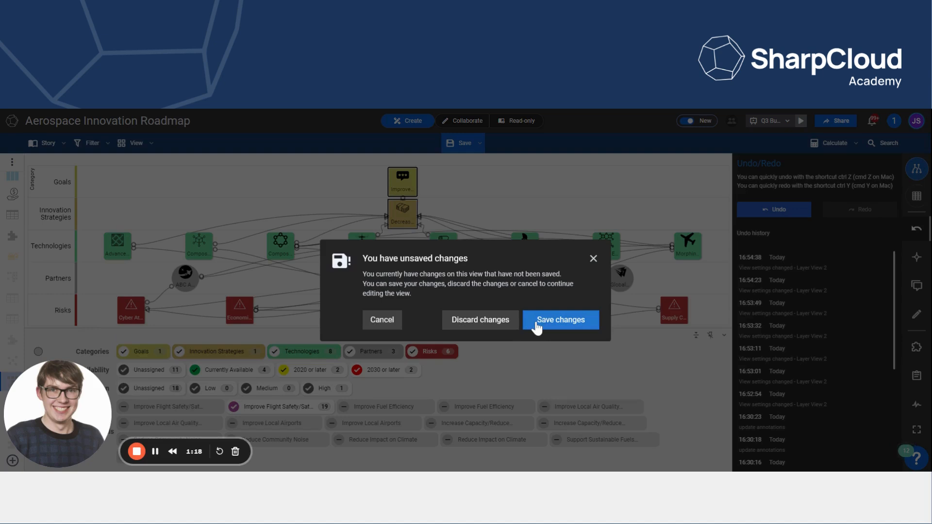
{"action": "left_click", "coordinate": [593, 259]}
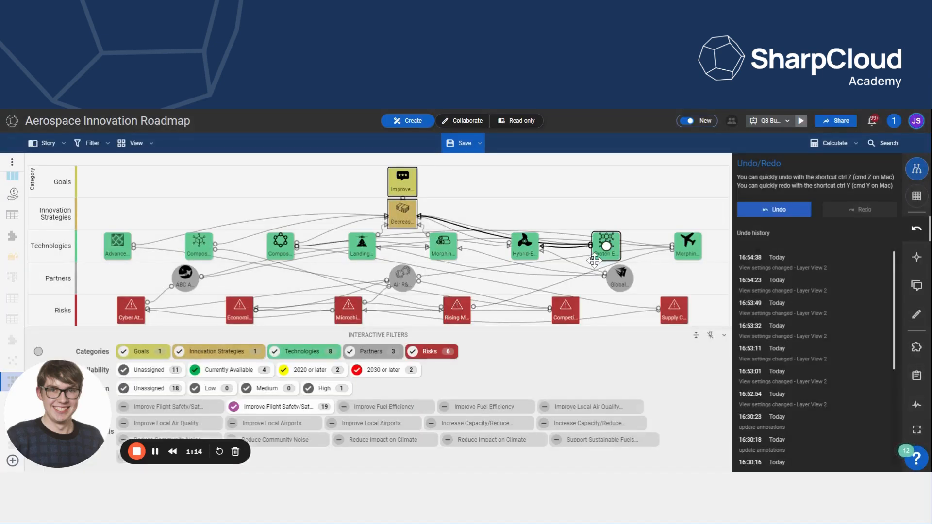